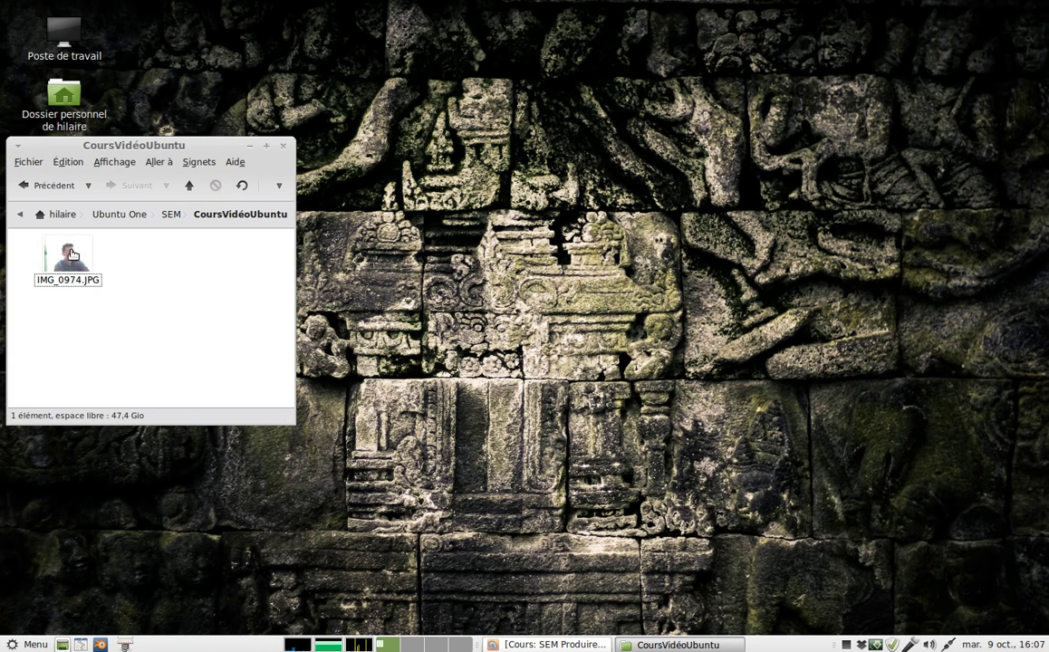
Open the photo IMG_0974.JPG from the CoursVidéoUbuntu folder in the GIMP image editor
right_click(72, 256)
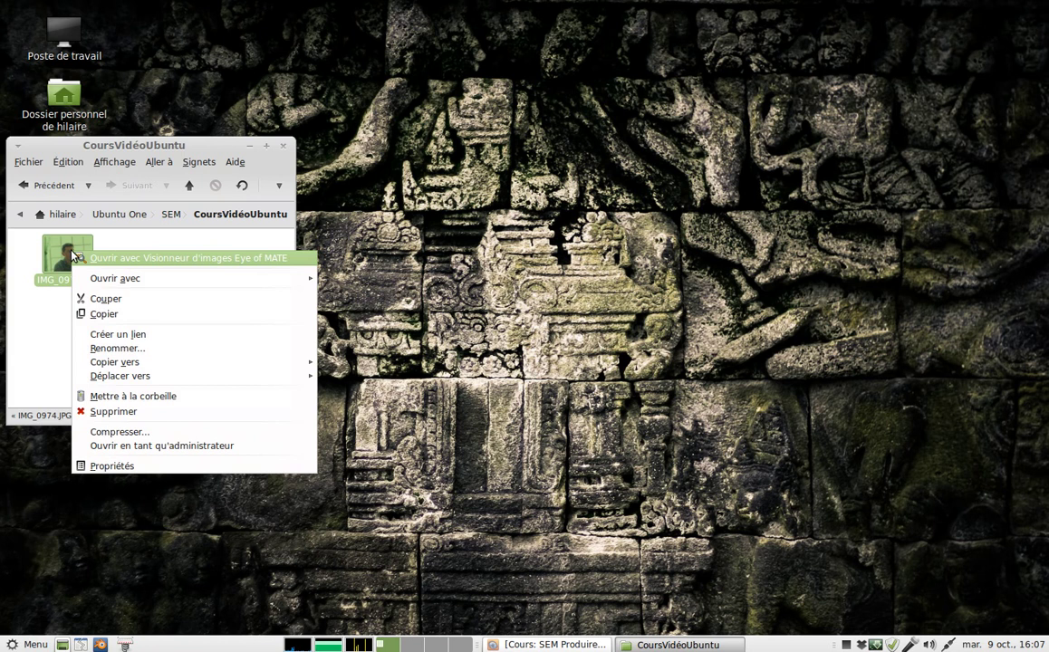
mouse_move(152, 283)
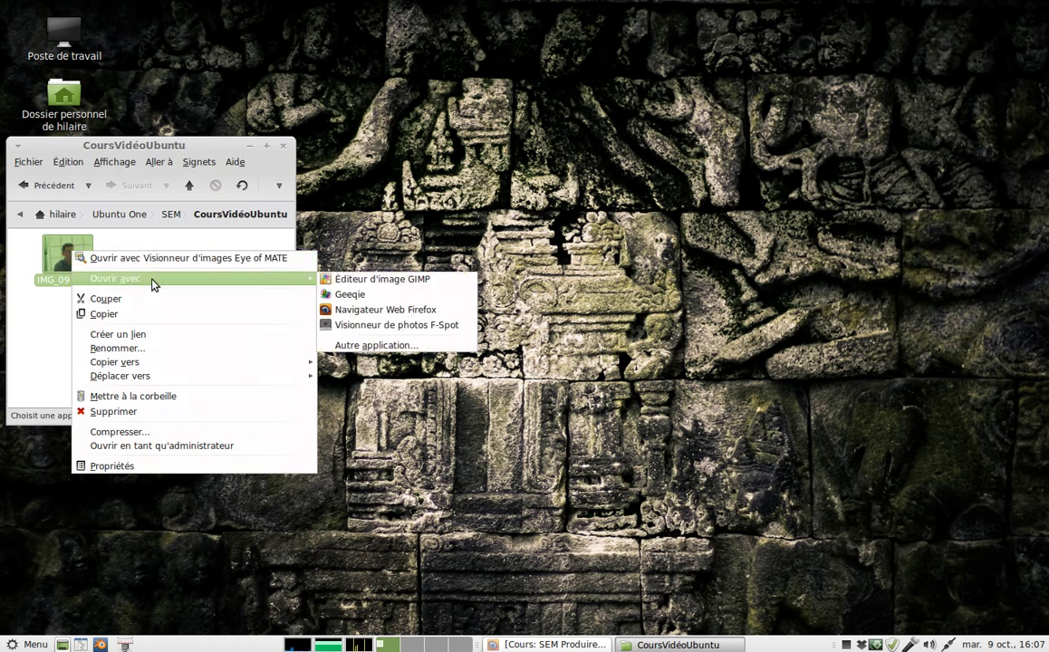
click(456, 286)
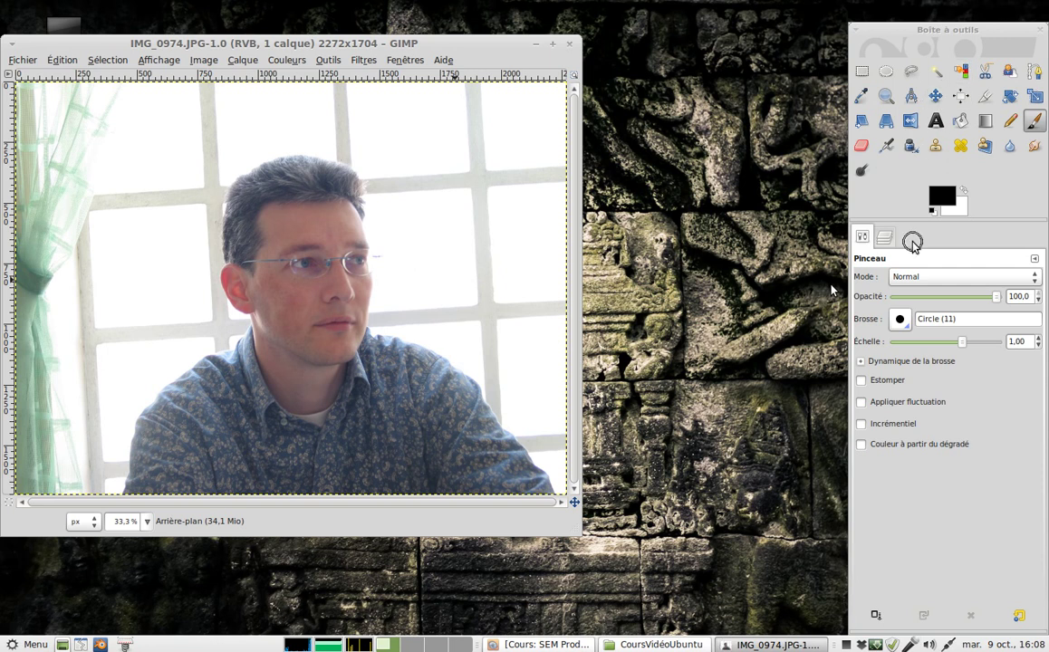
Draw a crop frame of about 897 × 1044 px around the man's head and collar
click(987, 99)
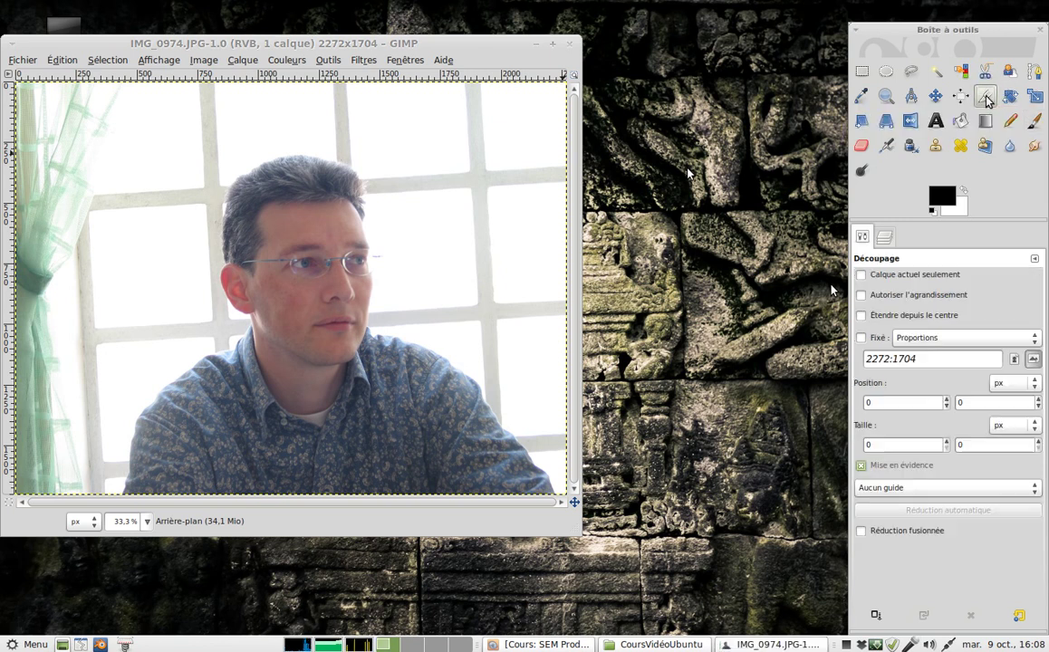
click(197, 143)
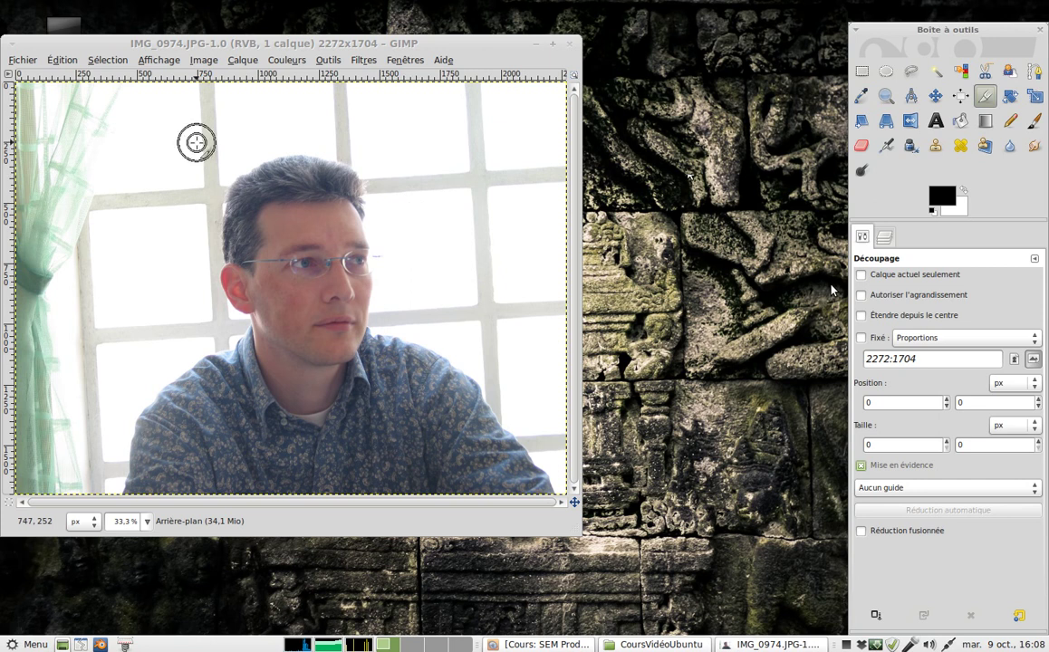
click(190, 140)
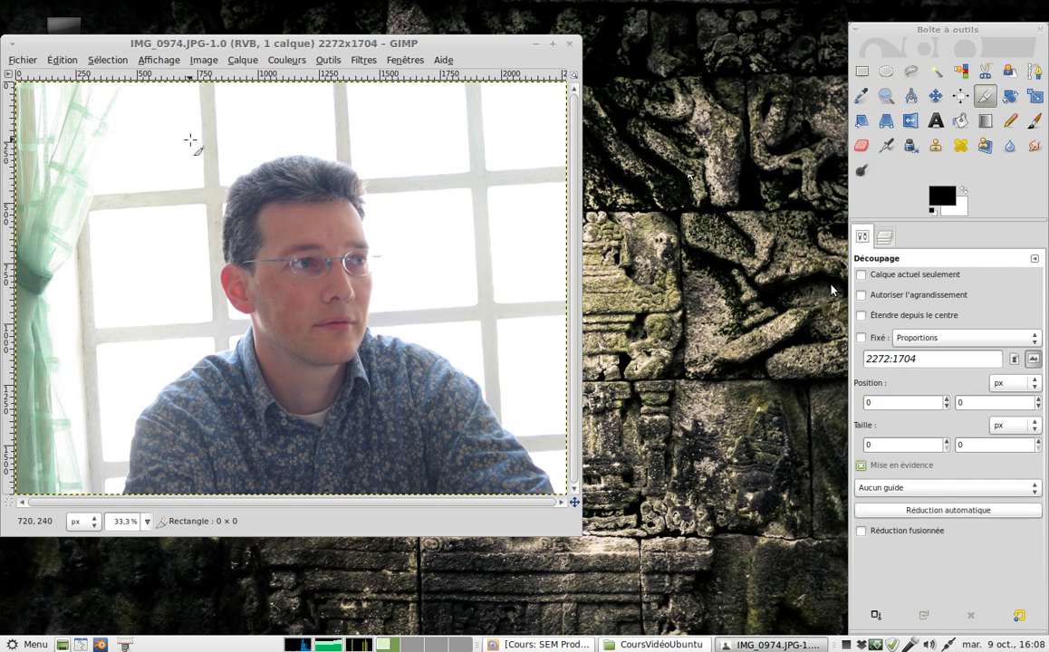
drag(190, 140, 406, 393)
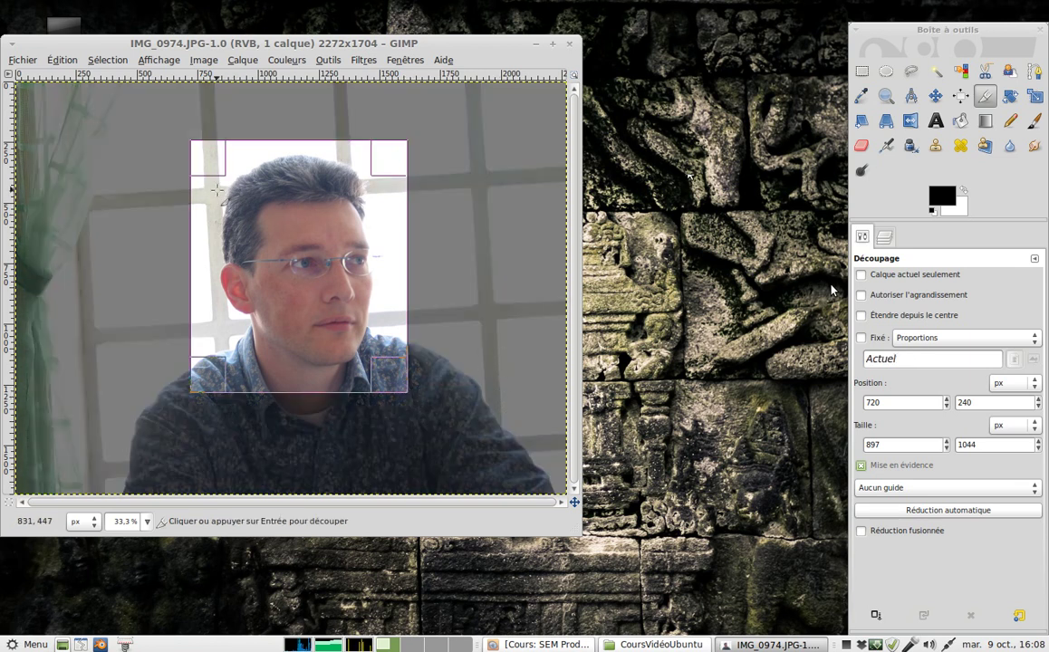
Tighten all four sides of the crop frame to about 813 × 984 px around the head and crop the photo
drag(381, 276, 370, 276)
drag(211, 290, 223, 290)
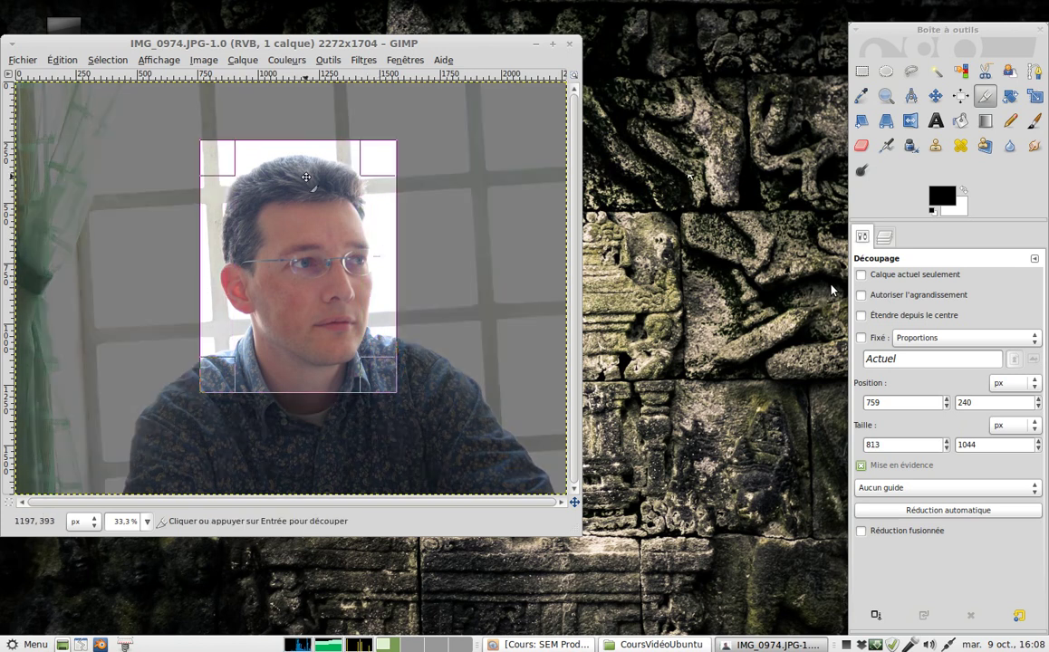
drag(292, 163, 292, 168)
drag(300, 388, 300, 376)
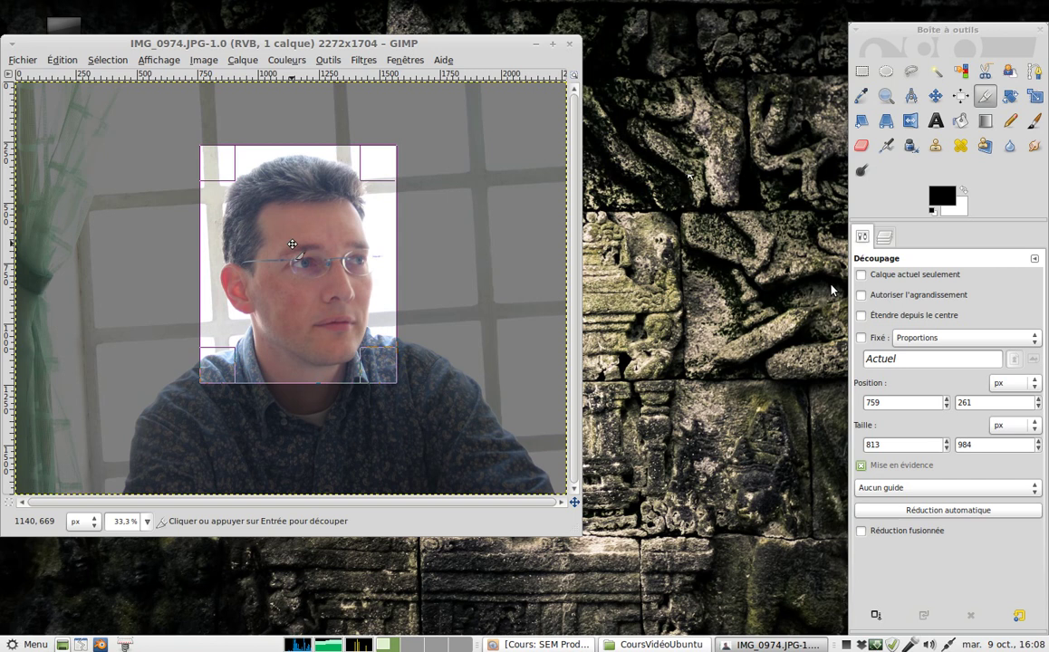
click(292, 244)
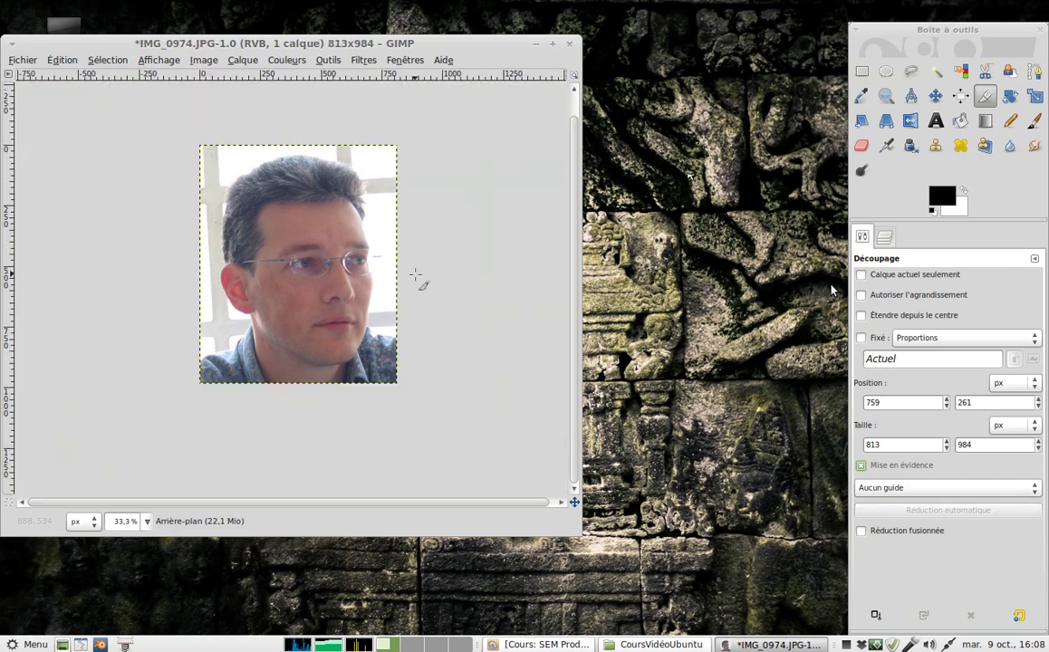
Scale the cropped photo to 150 × 182 pixels, keeping its proportions and cubic interpolation
click(127, 522)
click(145, 523)
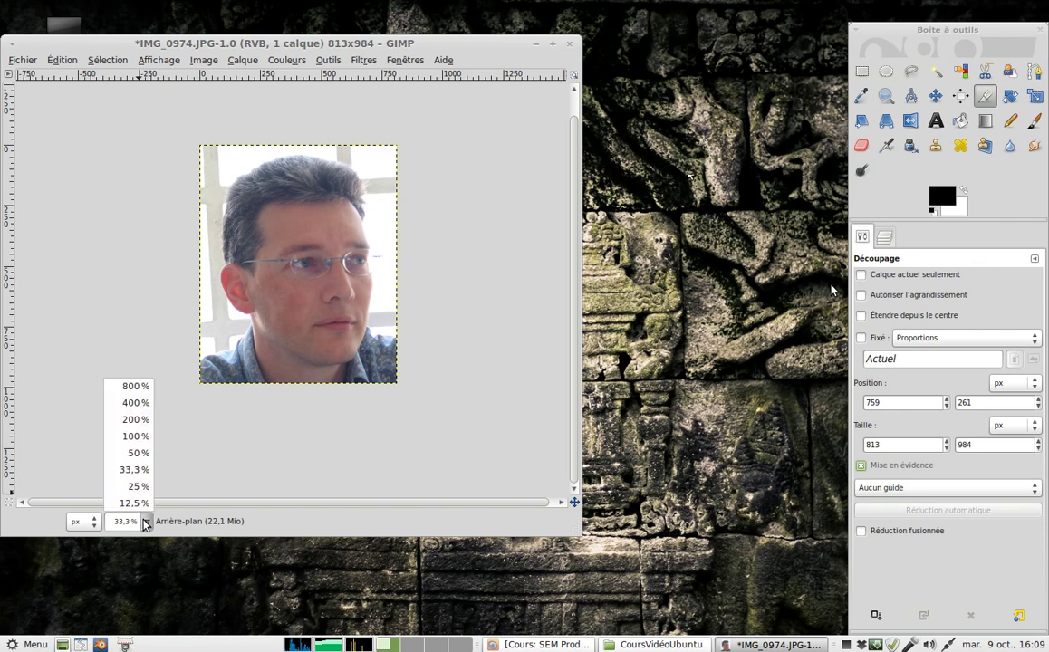
click(140, 437)
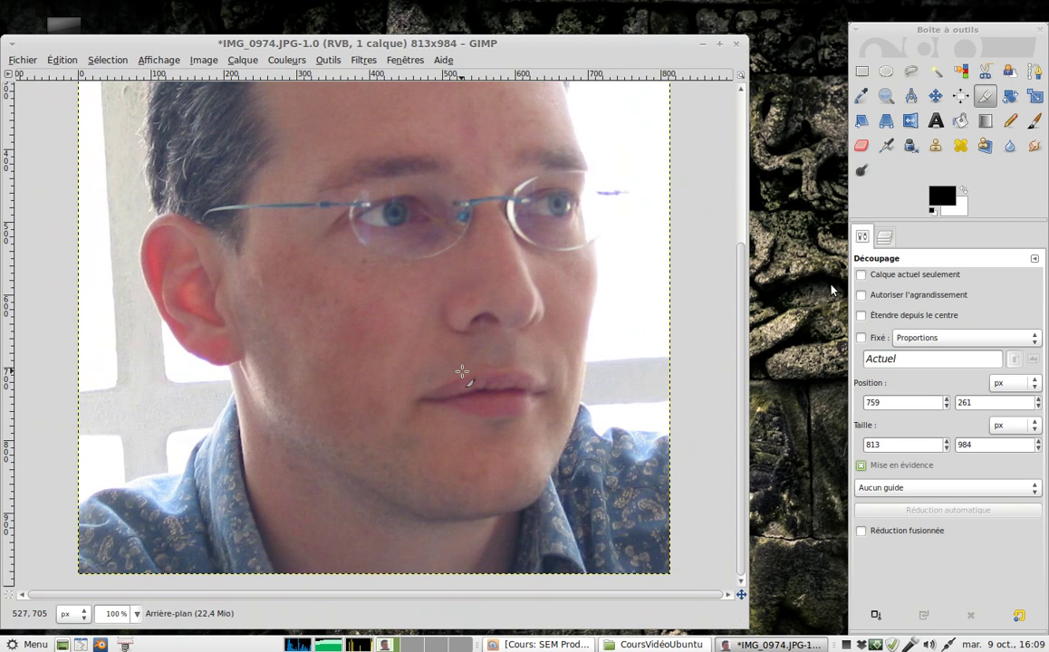
click(203, 60)
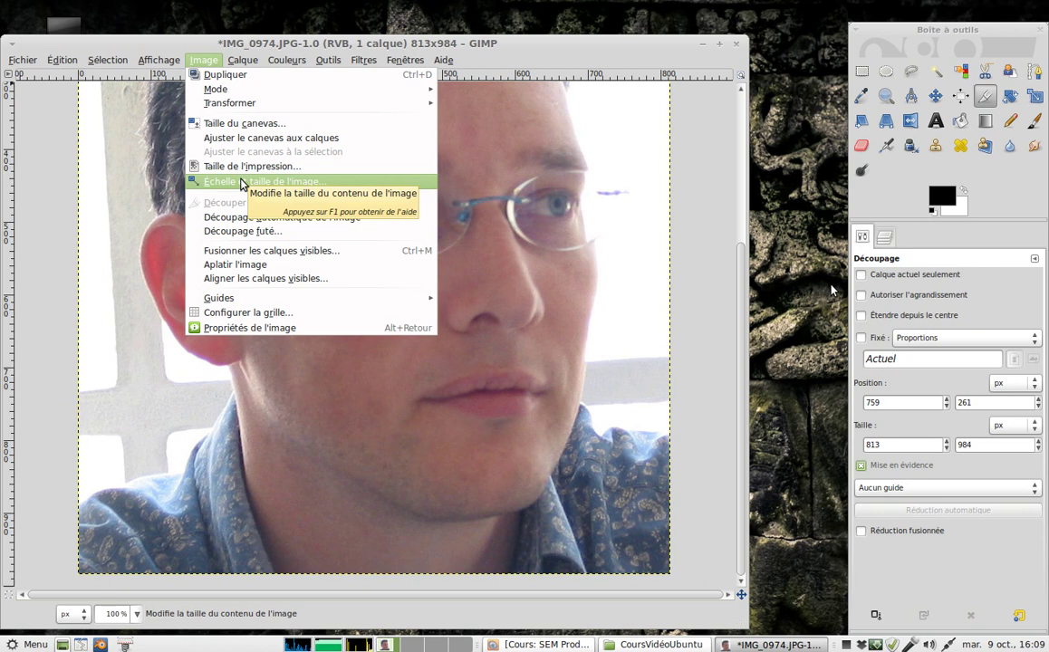
click(243, 184)
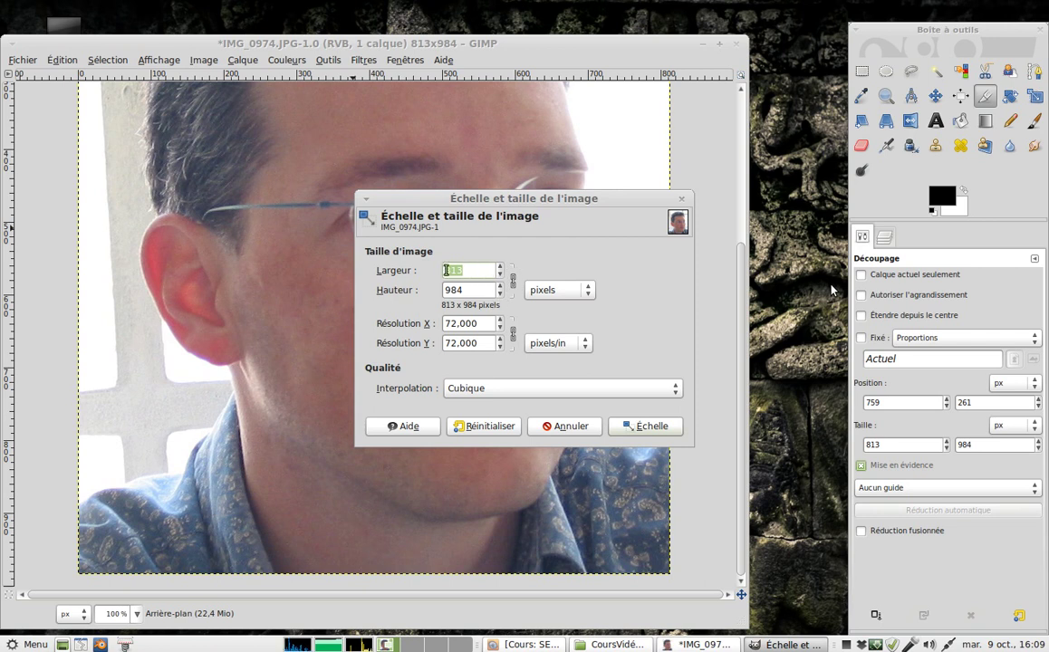
text(15)
click(471, 291)
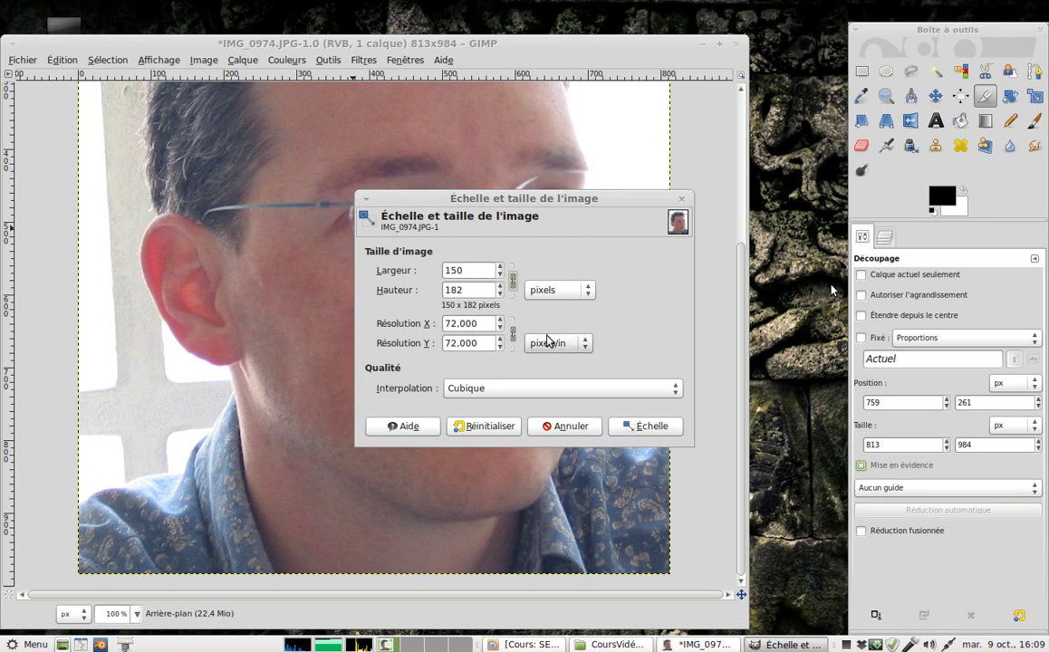
click(660, 431)
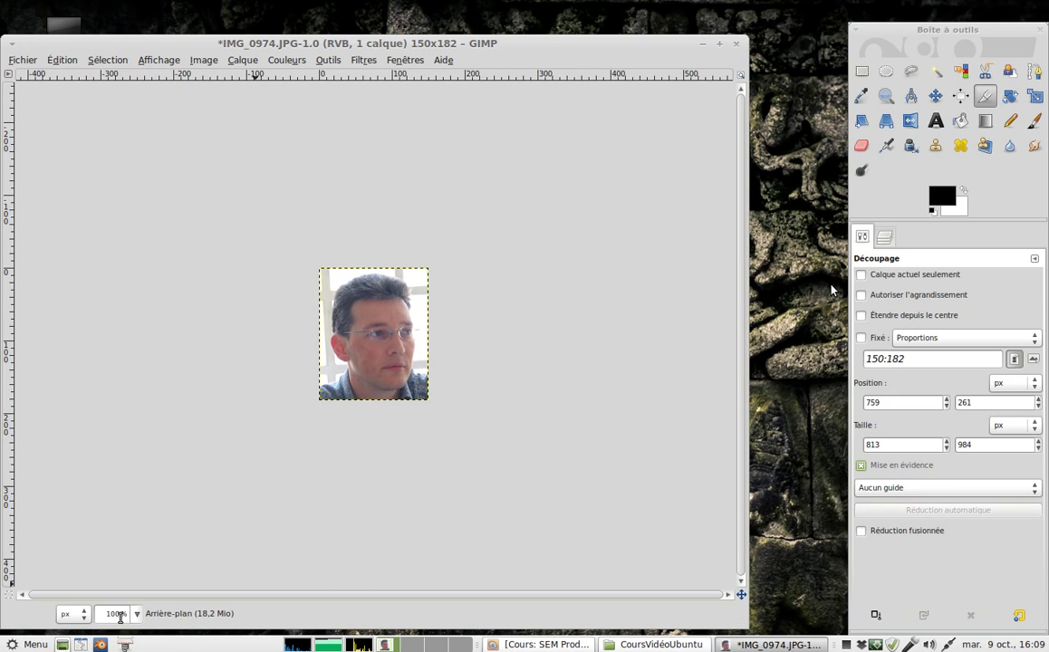
Apply the rounded corners filter on a copy, with edge radius 15, drop shadow offset 8 by 8, blur radius 15 and a background
click(136, 613)
click(364, 60)
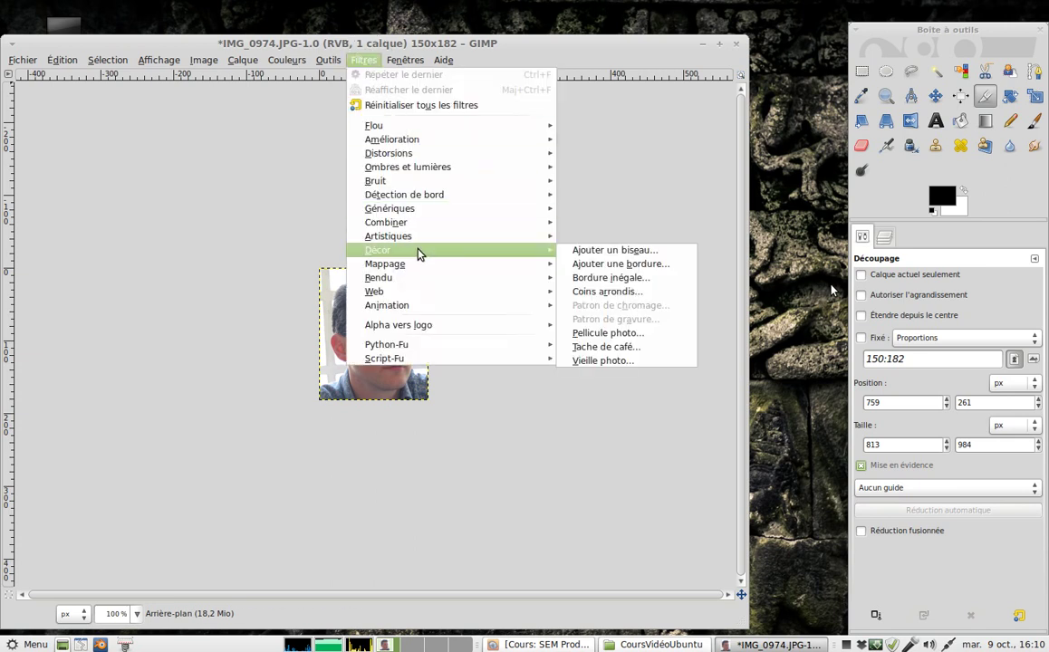
mouse_move(573, 253)
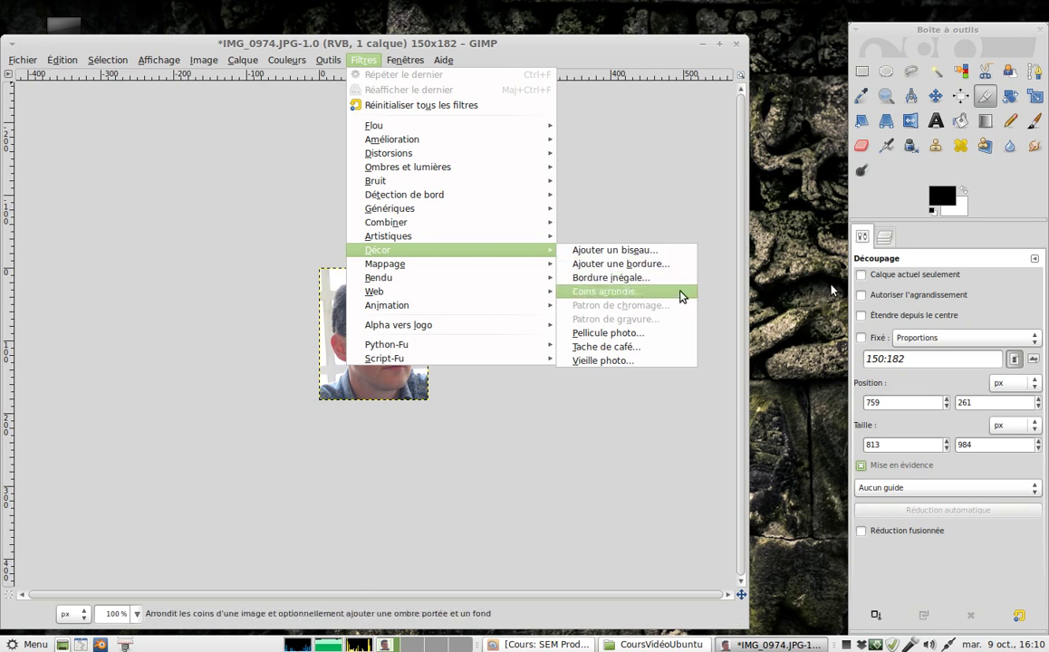
click(632, 294)
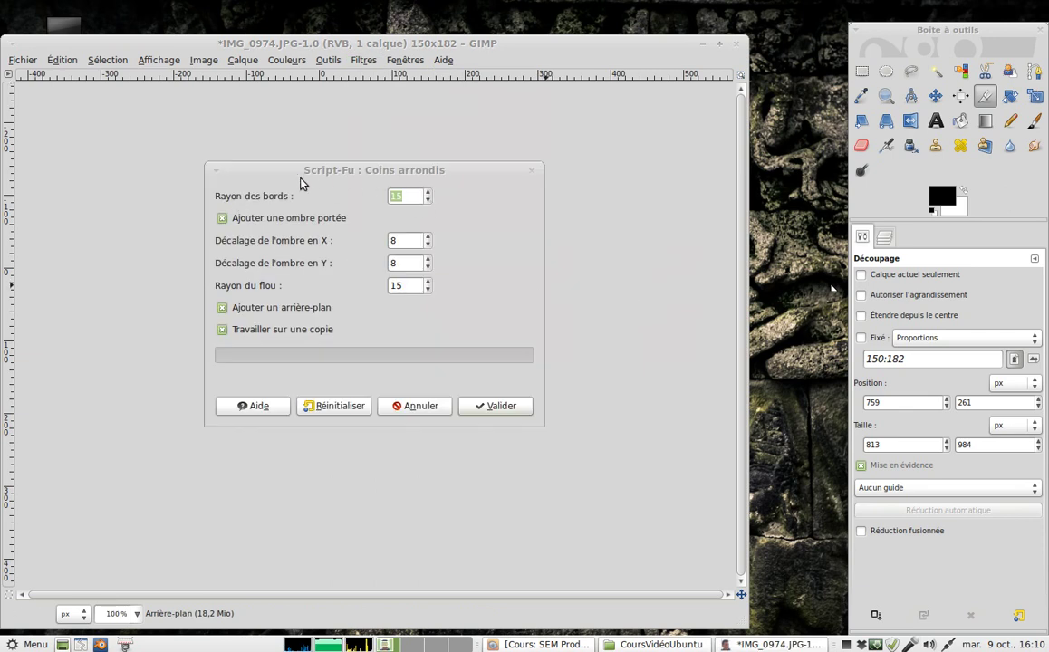
drag(391, 171, 635, 162)
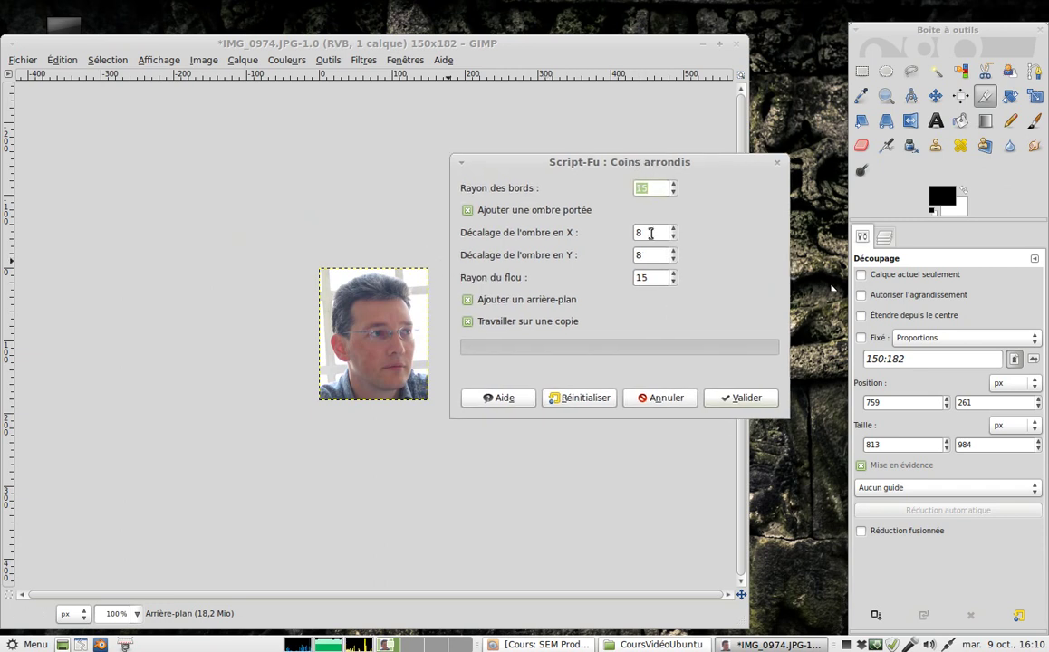
click(734, 399)
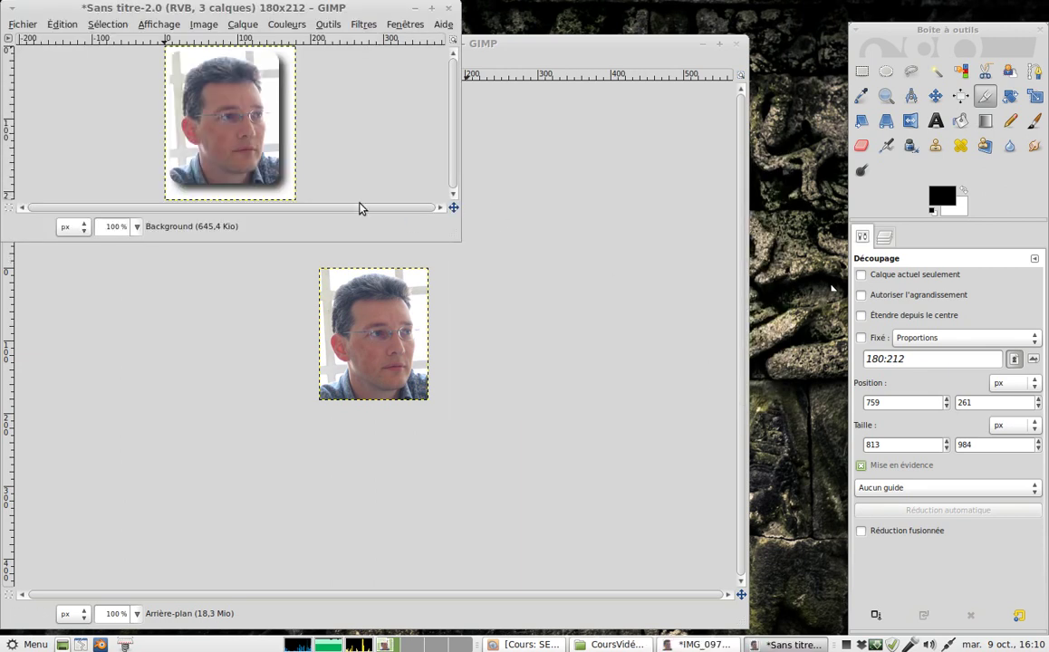
key(ctrl)
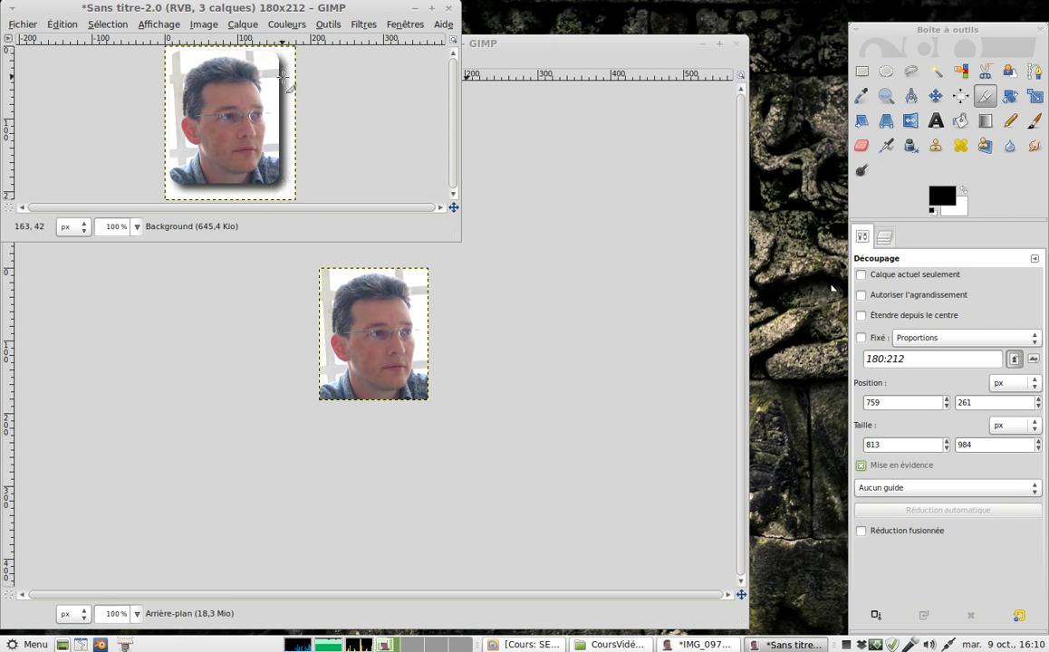
Save the rounded-corner copy as avatar.jpg in the CoursVidéoUbuntu folder, exporting it flattened as JPEG with quality 89
click(21, 26)
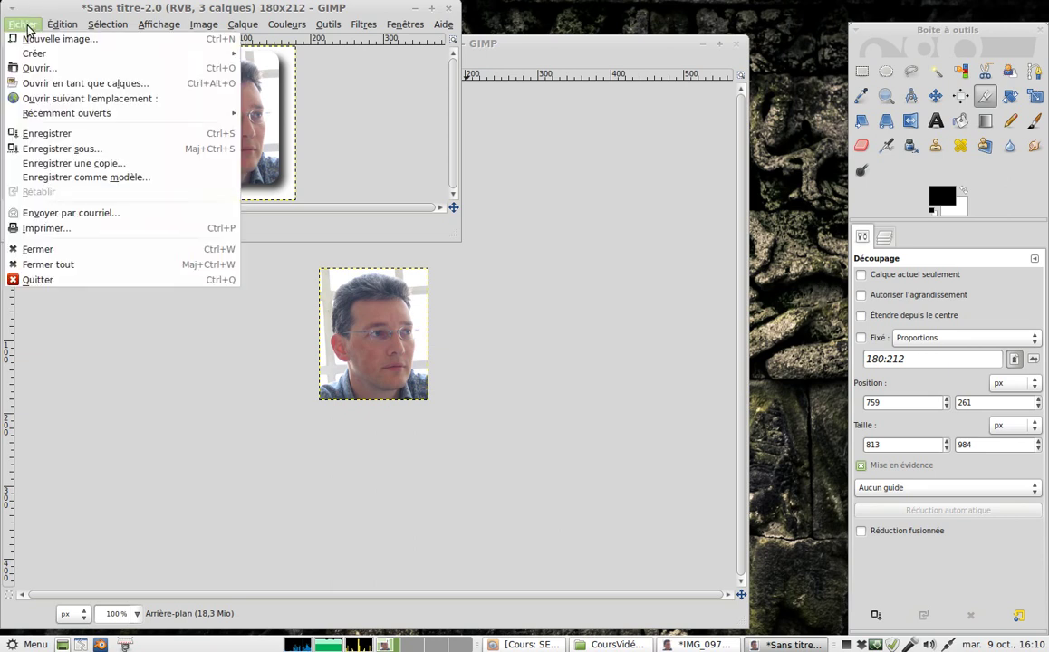
click(70, 148)
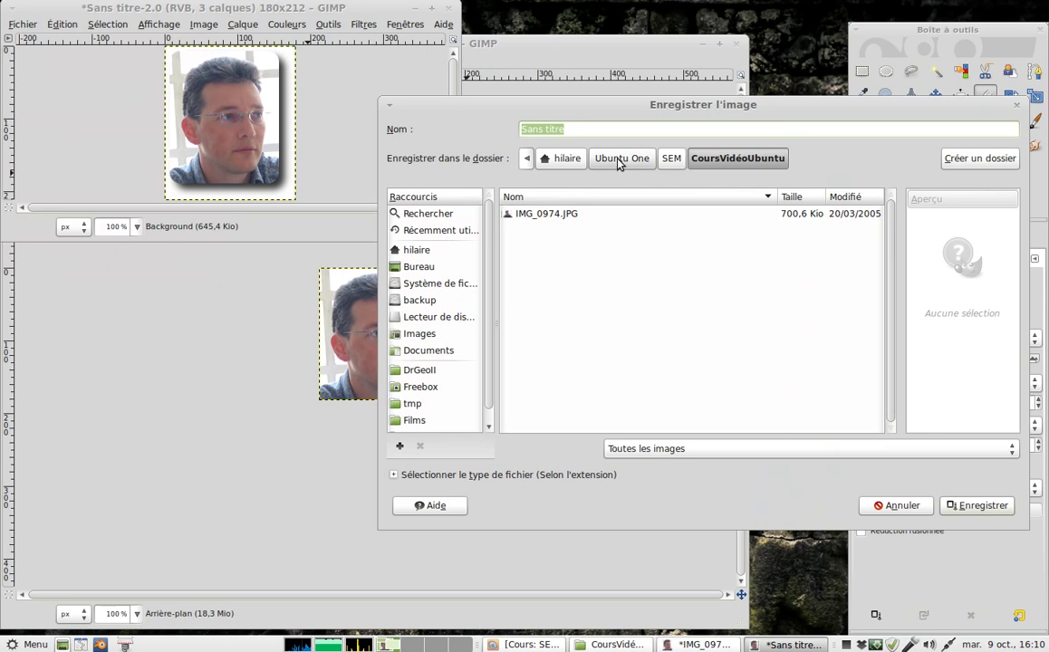
text(avatar)
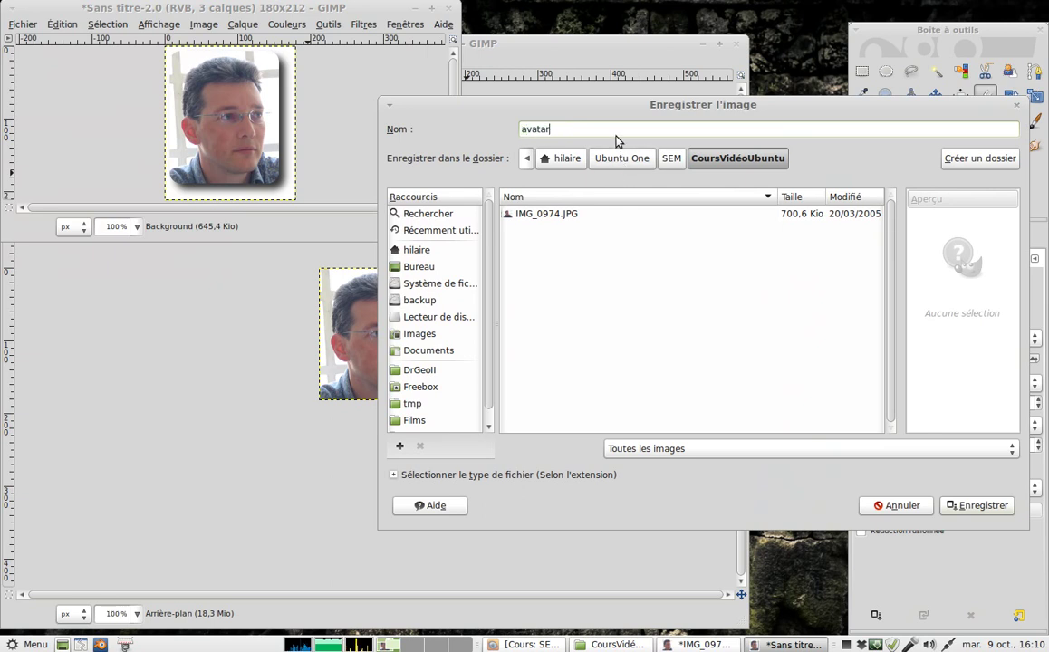
text(.jpg)
click(613, 128)
click(976, 510)
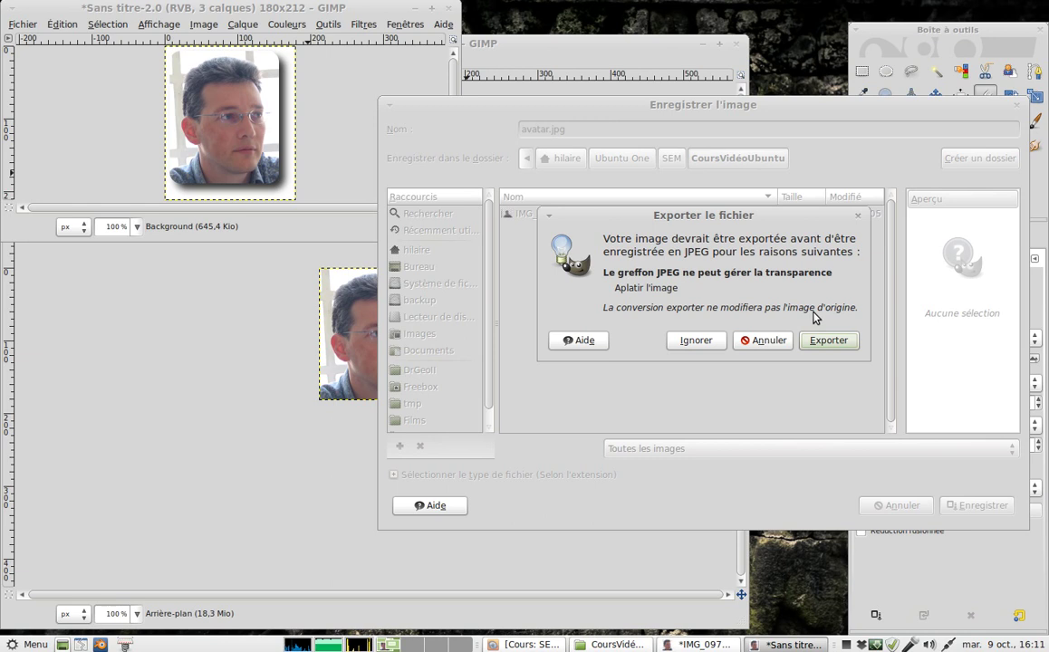
click(827, 340)
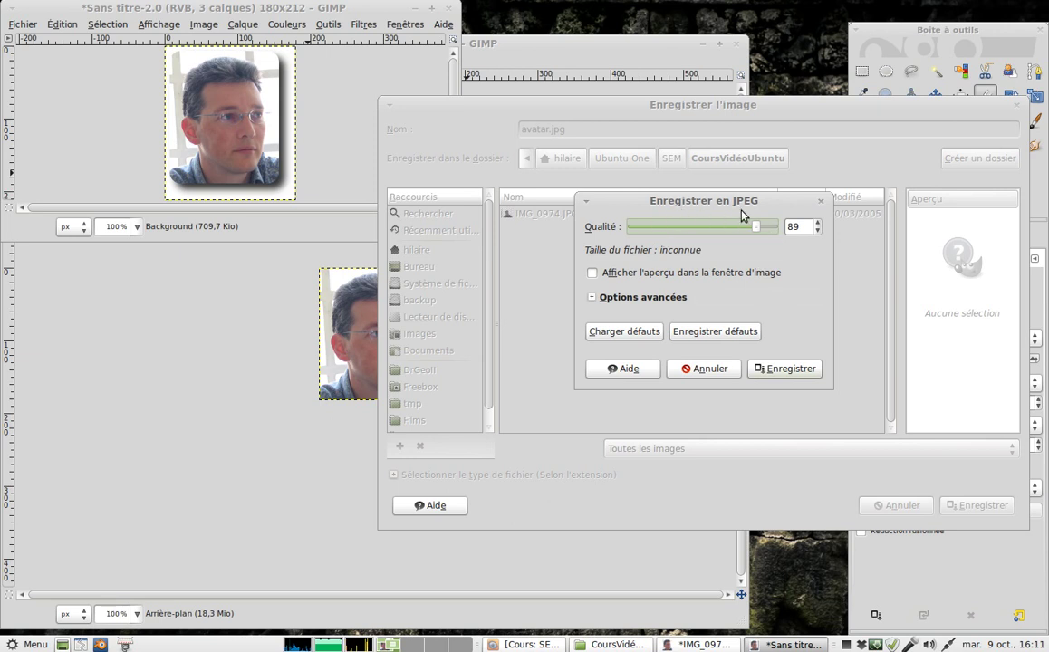
click(795, 369)
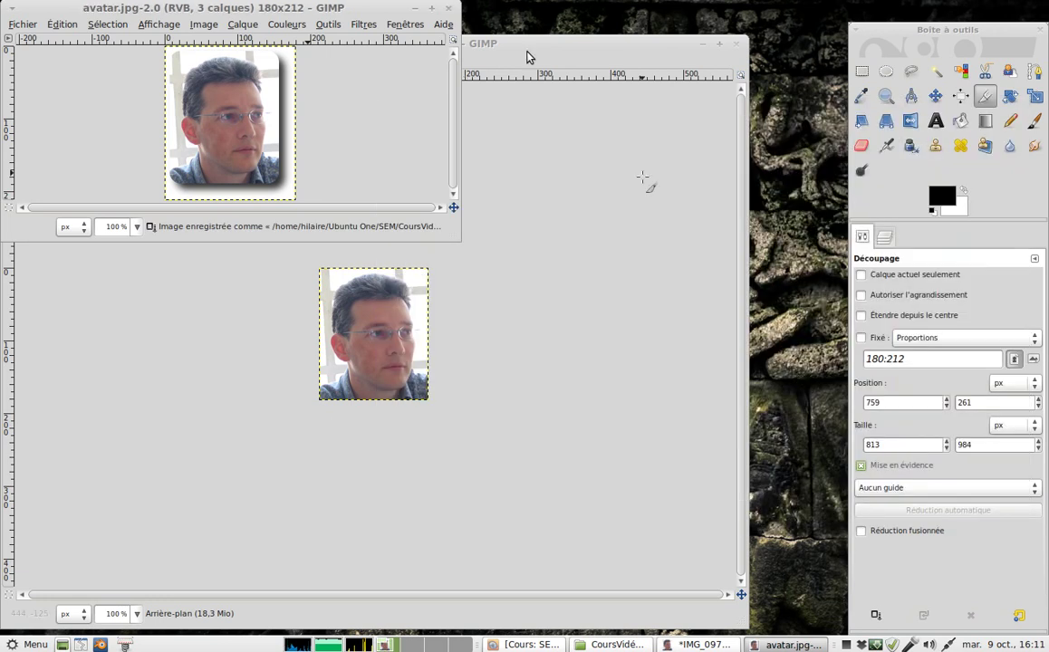
Close the avatar image and quit the editor, discarding the unsaved changes to IMG_0974.JPG
click(450, 13)
click(1040, 32)
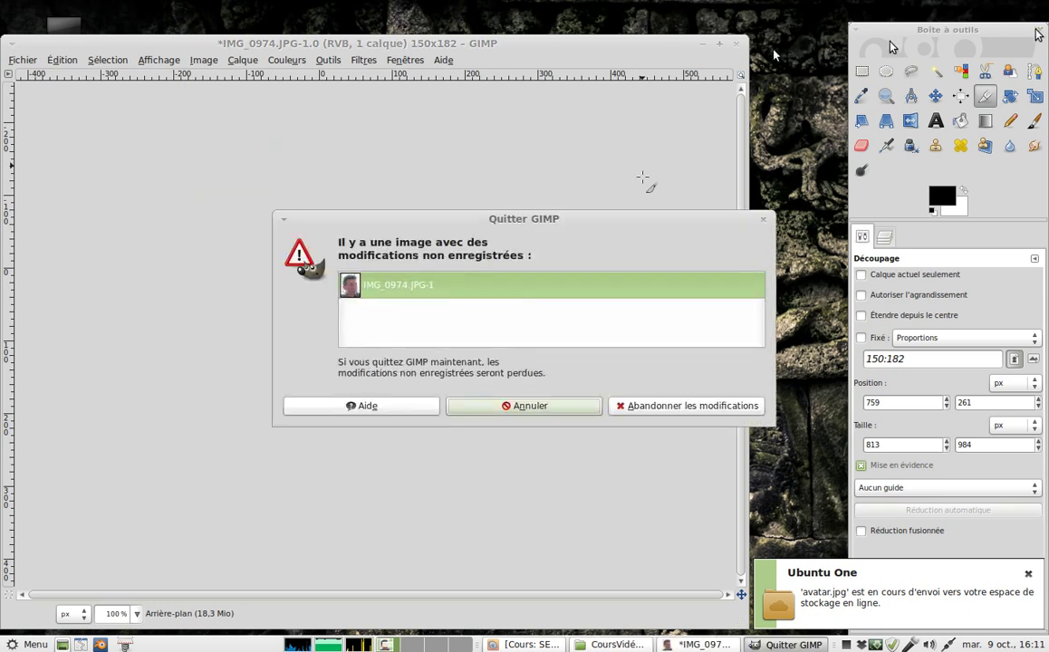
click(621, 401)
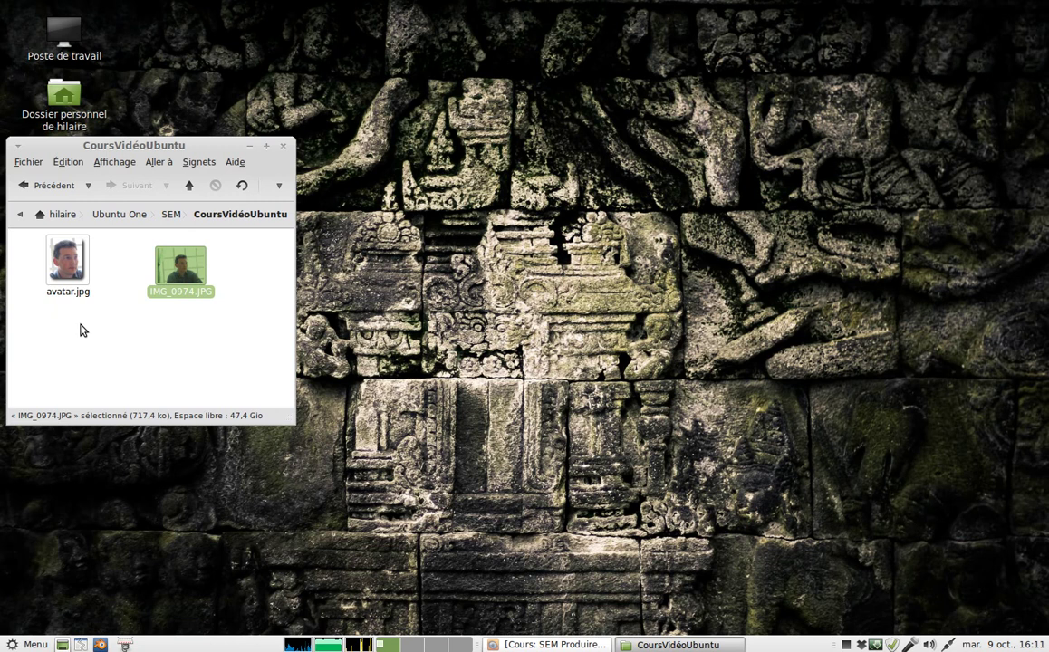
View avatar.jpg from the folder in the image viewer to check the result, and close the viewer
click(81, 330)
double_click(70, 261)
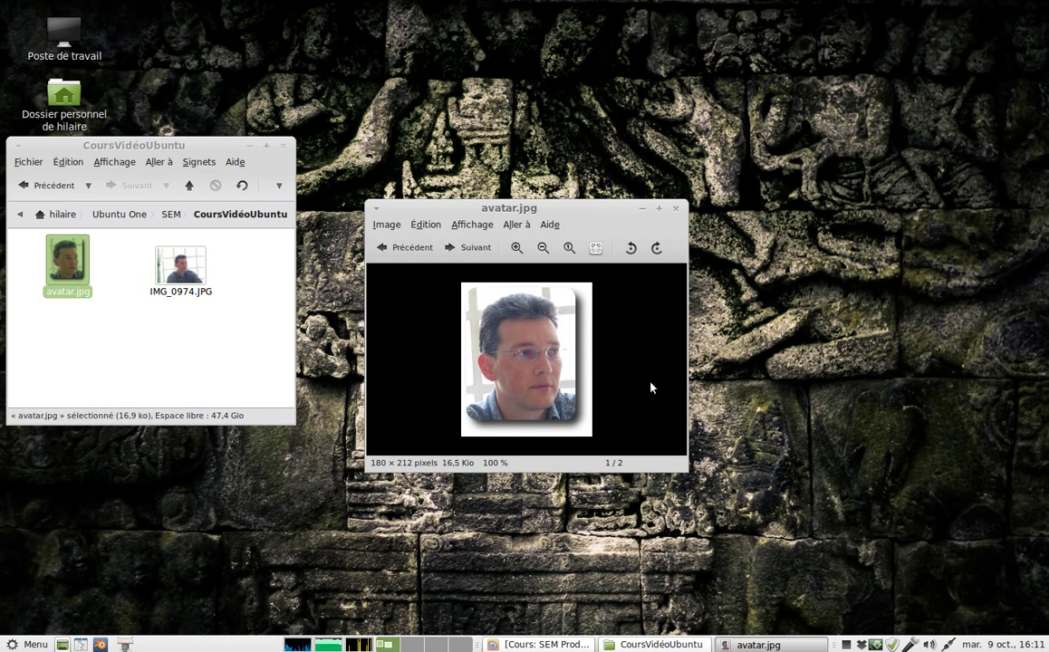
click(675, 209)
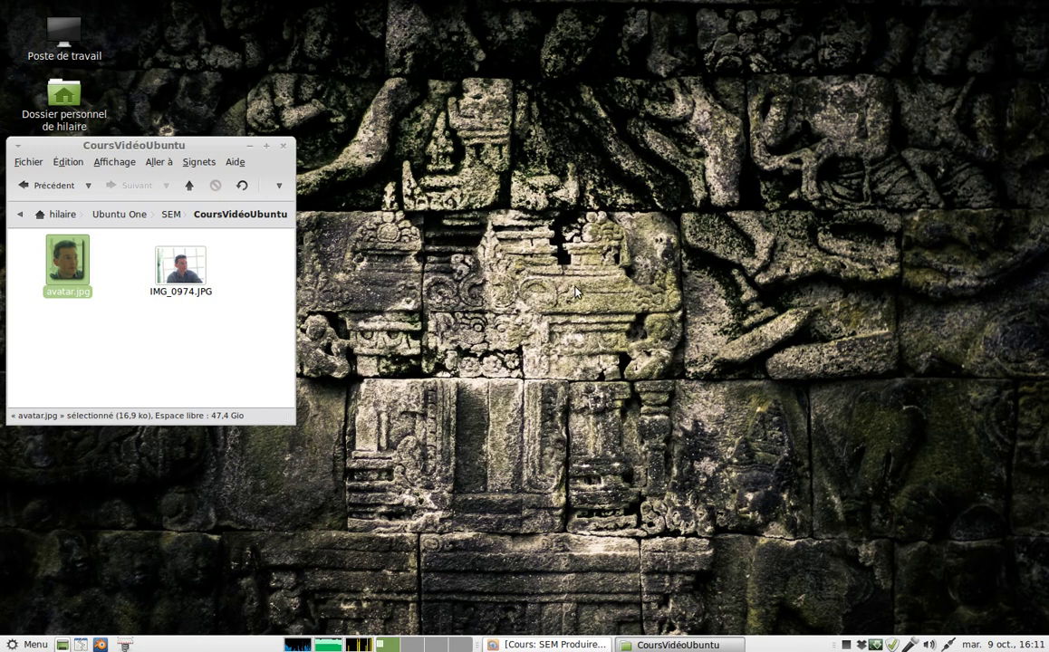